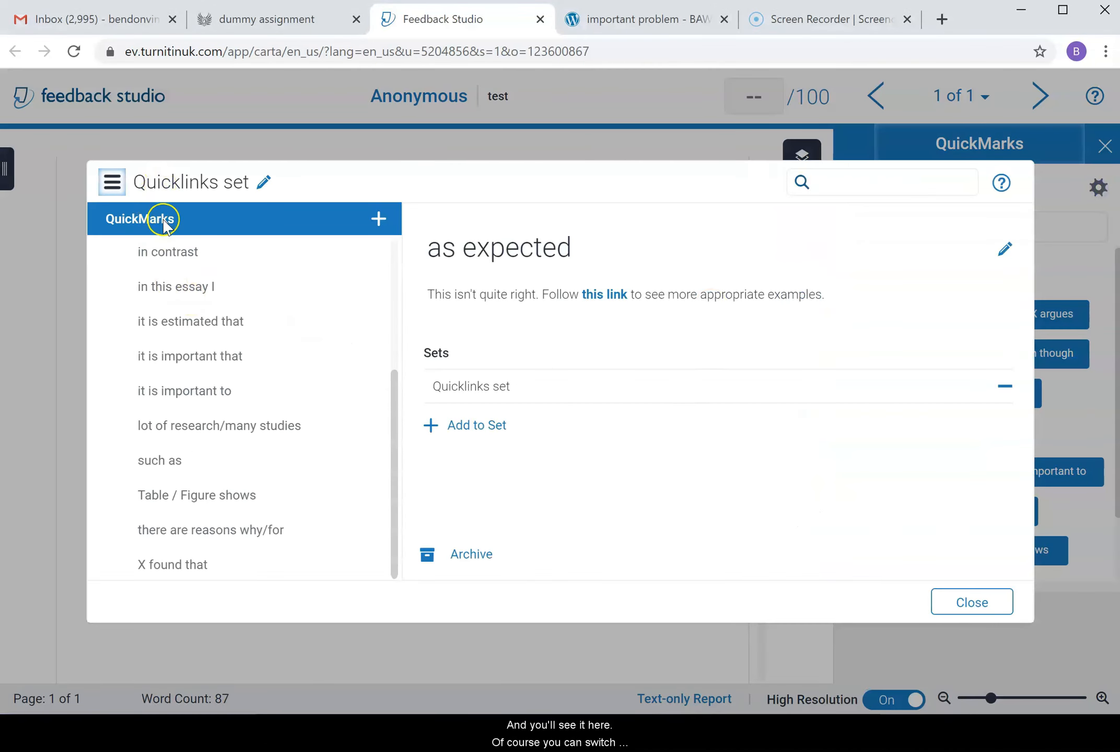
# - Look through the available QuickMark sets and return to the QuickMarks in the Quicklinks set
pyautogui.click(113, 184)
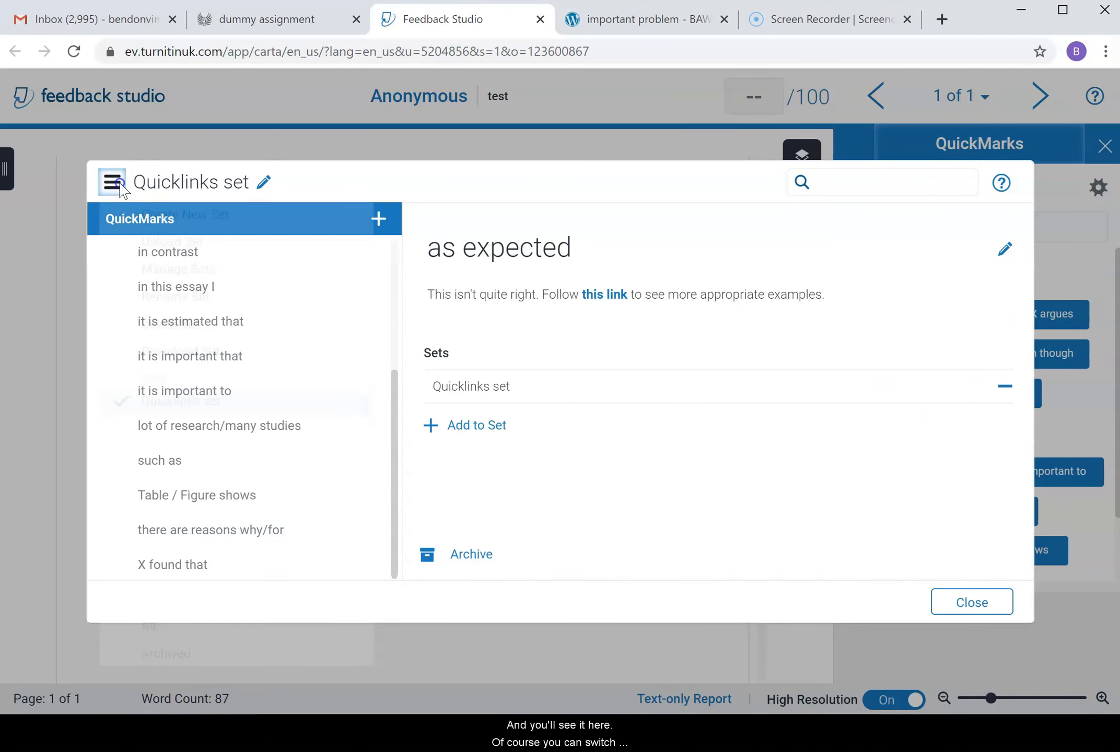
pyautogui.click(113, 183)
pyautogui.click(260, 404)
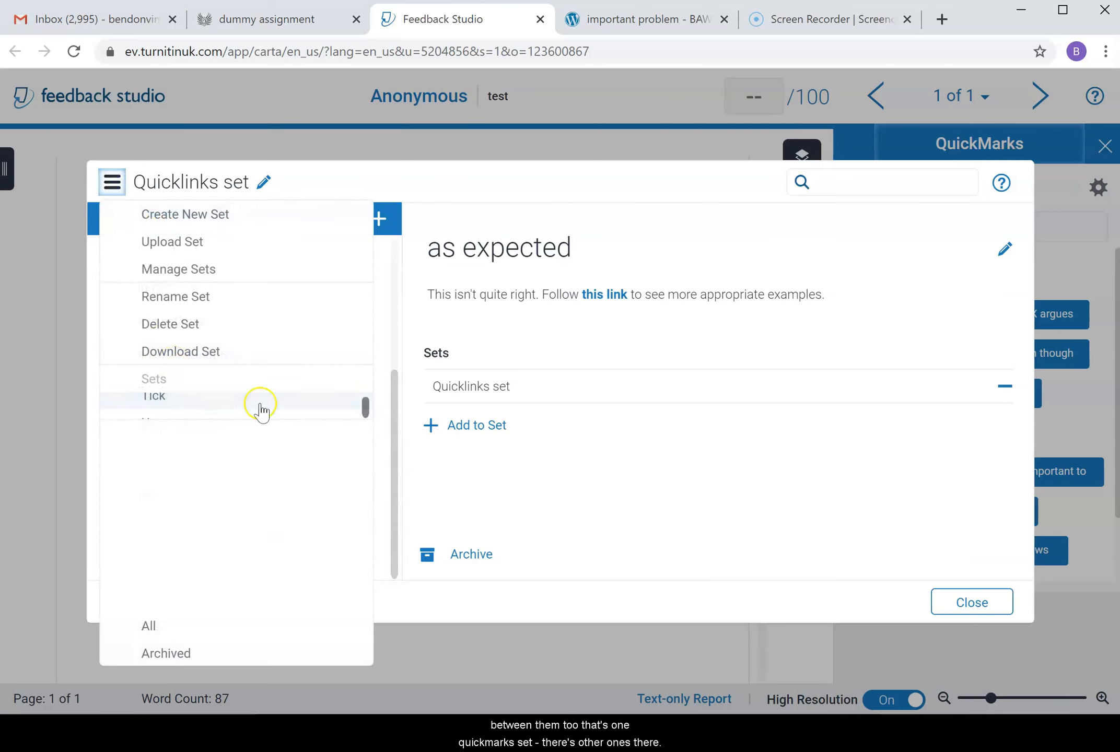
pyautogui.click(424, 411)
pyautogui.click(268, 183)
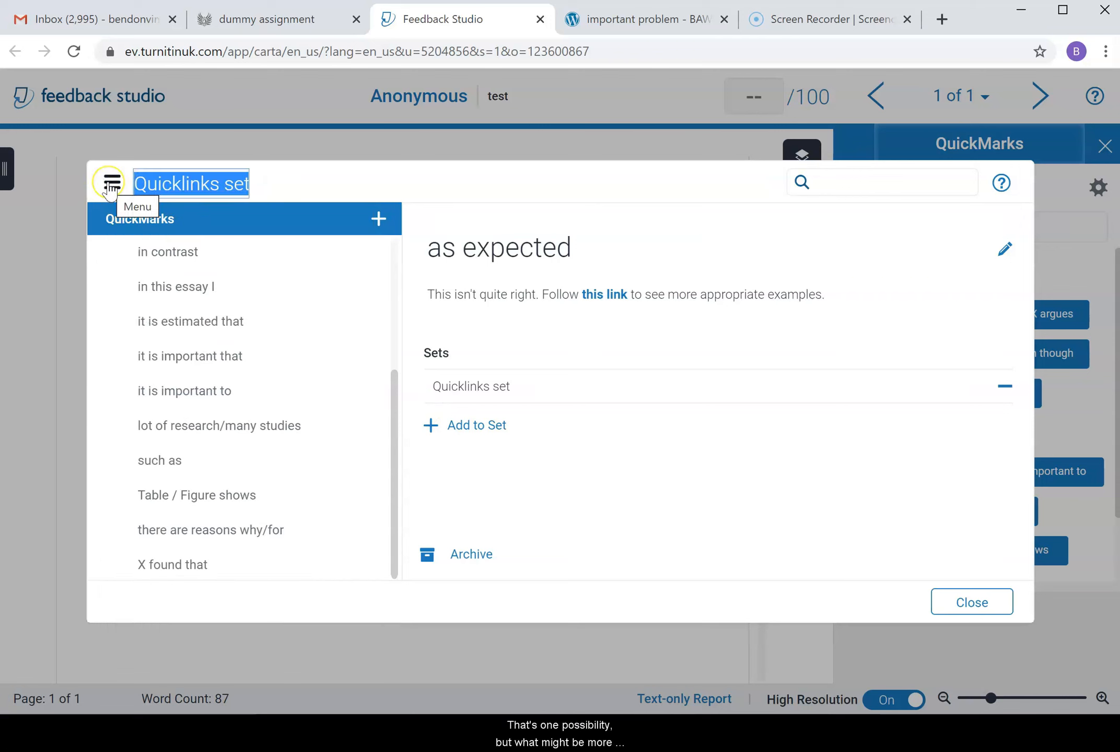
pyautogui.press('Return')
pyautogui.click(211, 257)
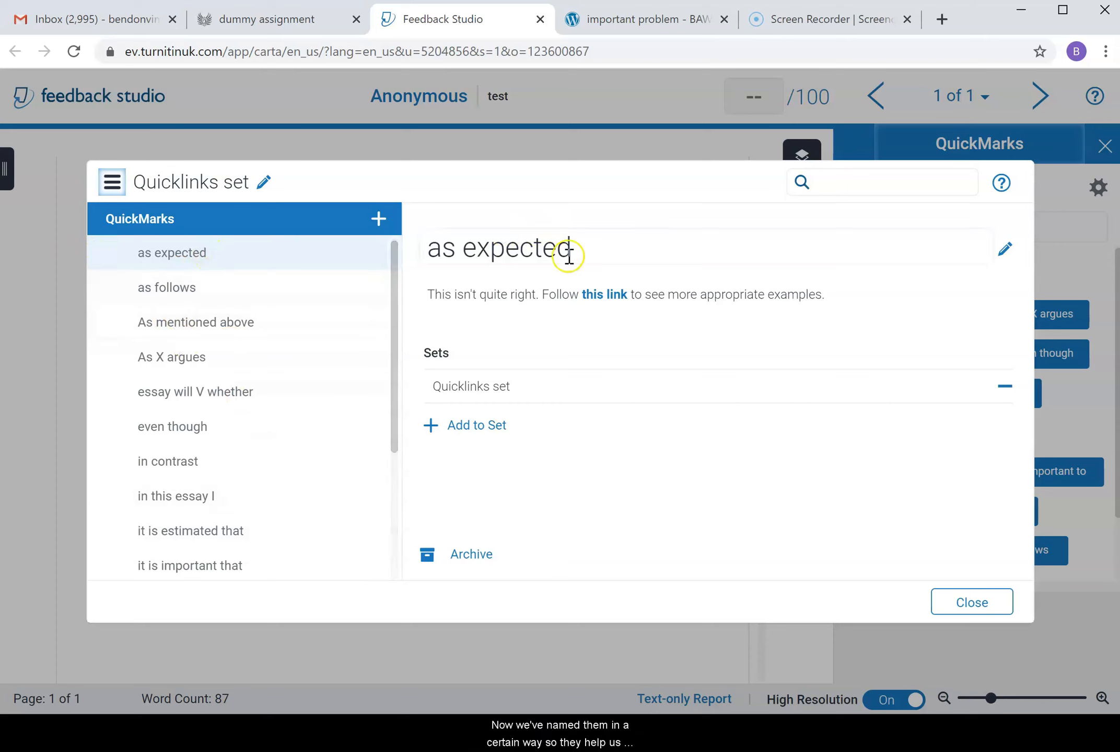
pyautogui.click(530, 253)
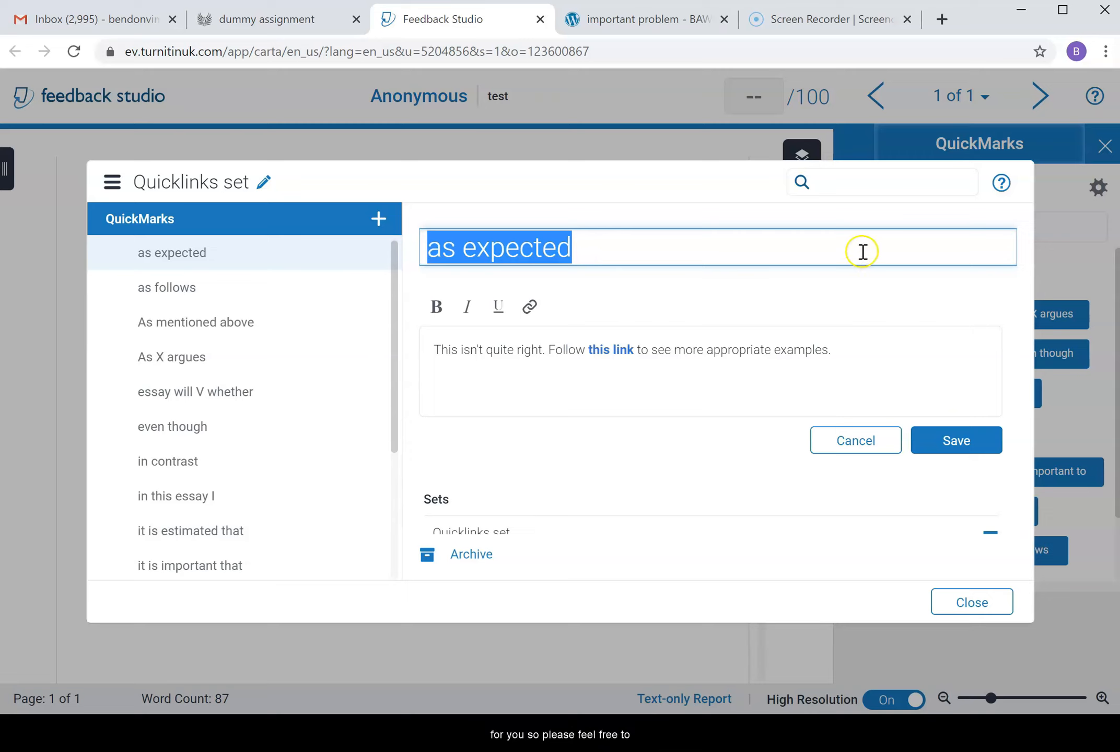
pyautogui.click(745, 252)
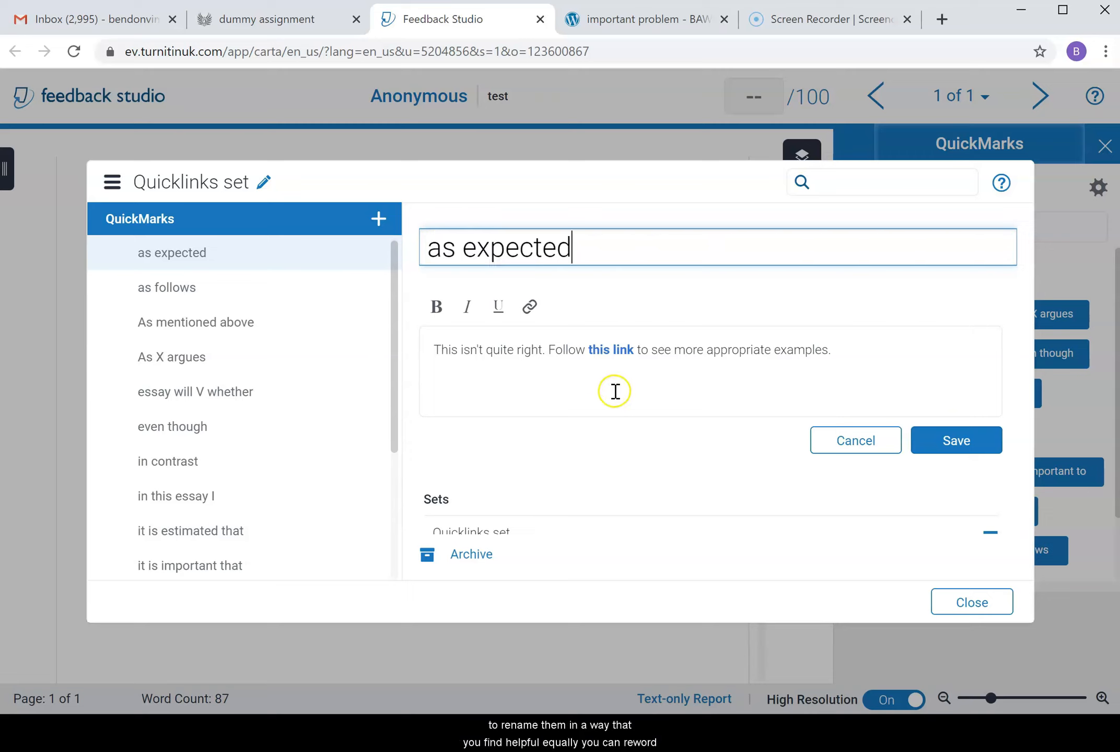
pyautogui.click(857, 353)
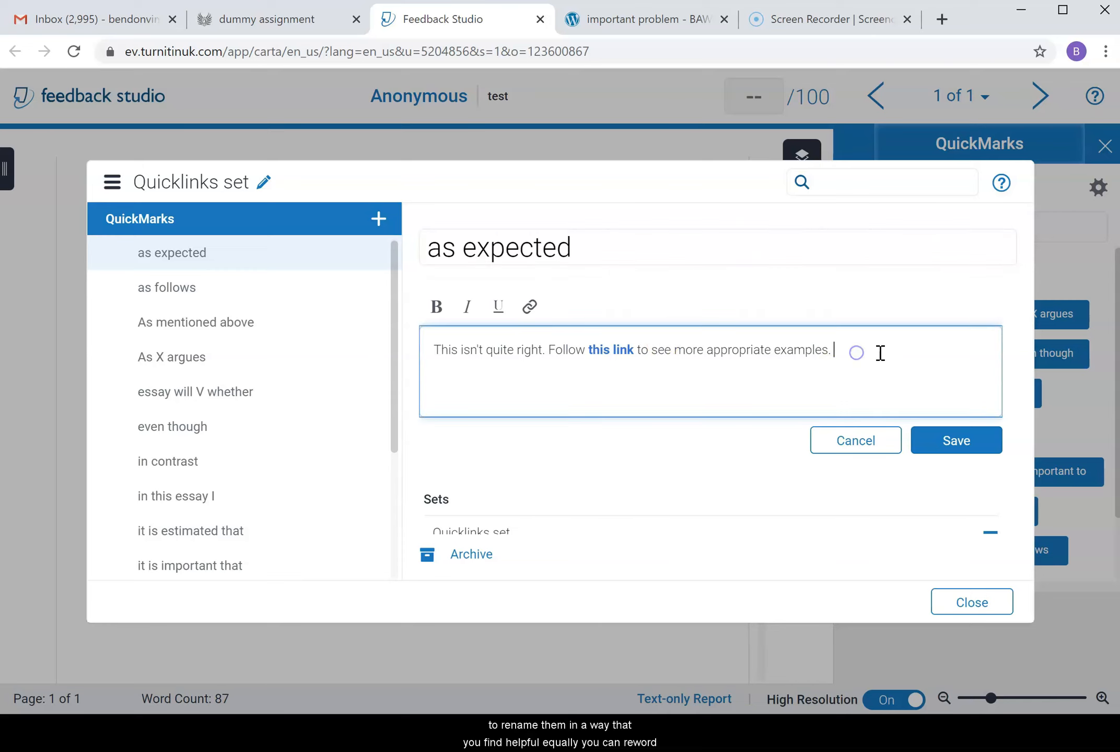
pyautogui.press('BackSpace')
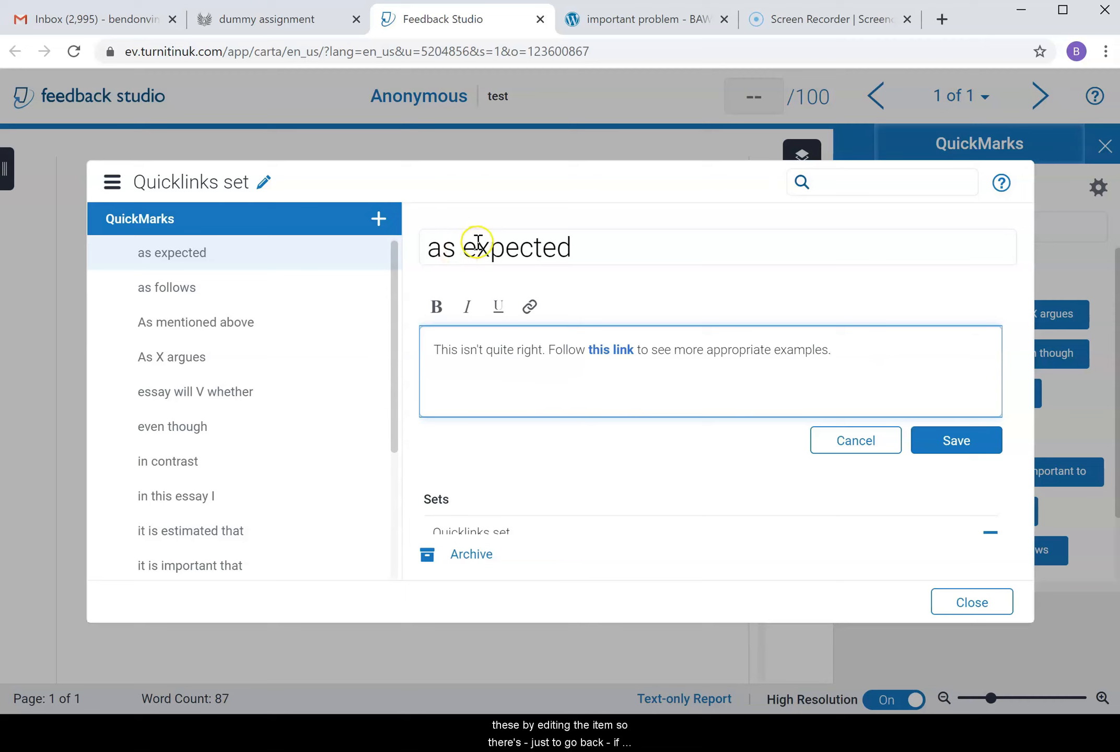
pyautogui.click(904, 222)
pyautogui.click(868, 449)
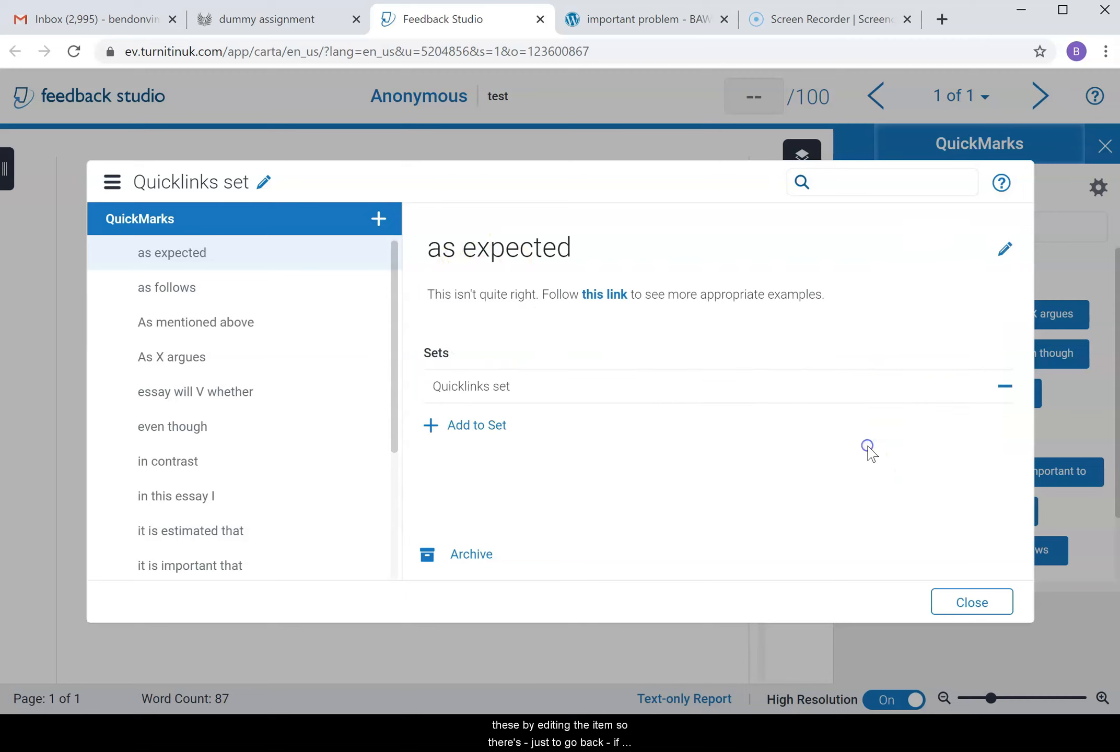
pyautogui.click(1002, 264)
pyautogui.click(476, 354)
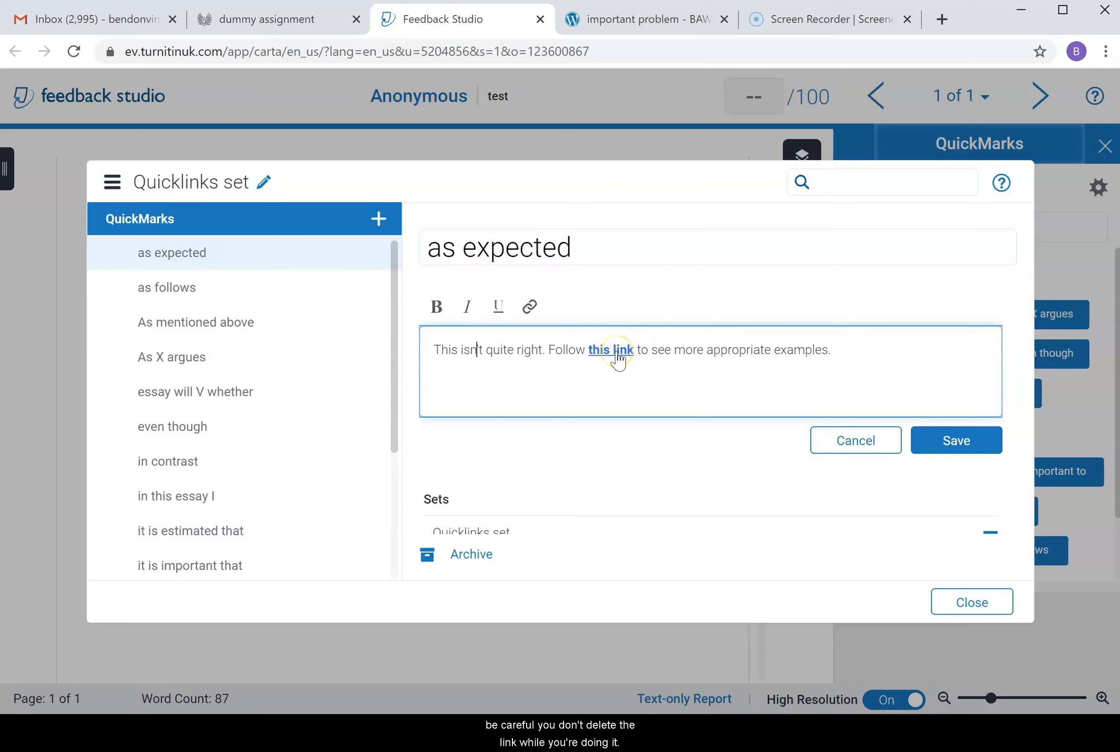
pyautogui.click(638, 350)
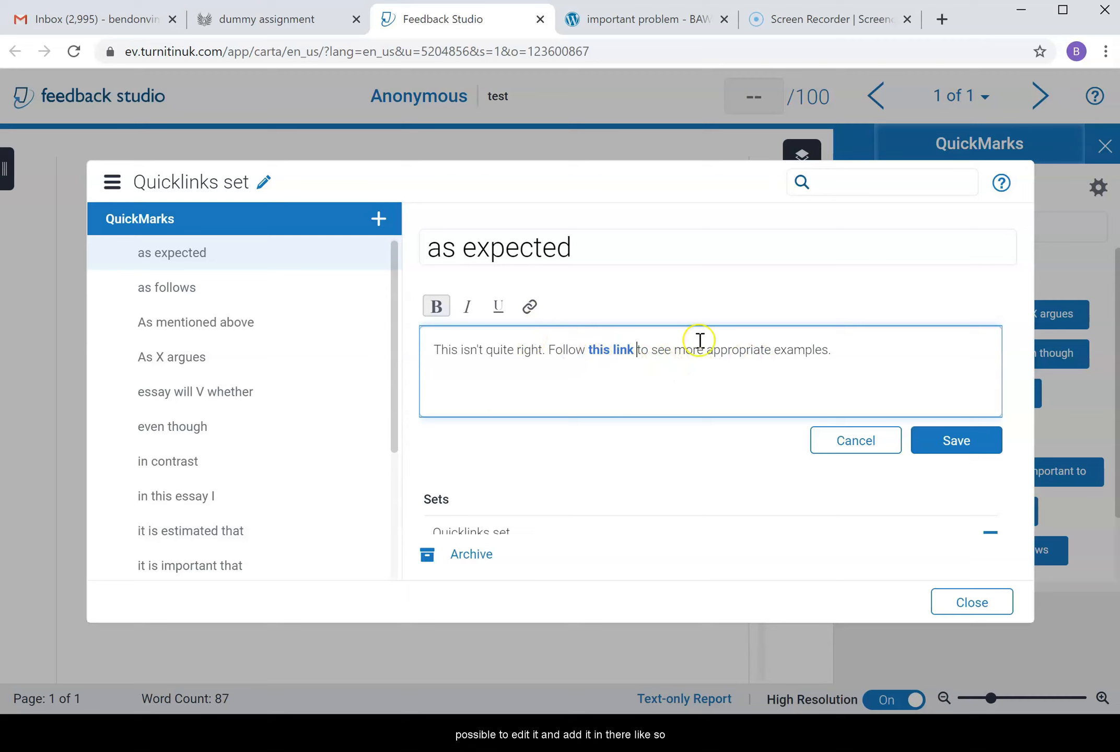
pyautogui.hotkey('shift', 'Left')
pyautogui.hotkey('shift', 'Left')
pyautogui.hotkey('shift', 'Left')
pyautogui.hotkey('shift', 'Left')
pyautogui.hotkey('shift', 'Left')
pyautogui.hotkey('shift', 'Left')
pyautogui.hotkey('shift', 'Left')
pyautogui.click(529, 306)
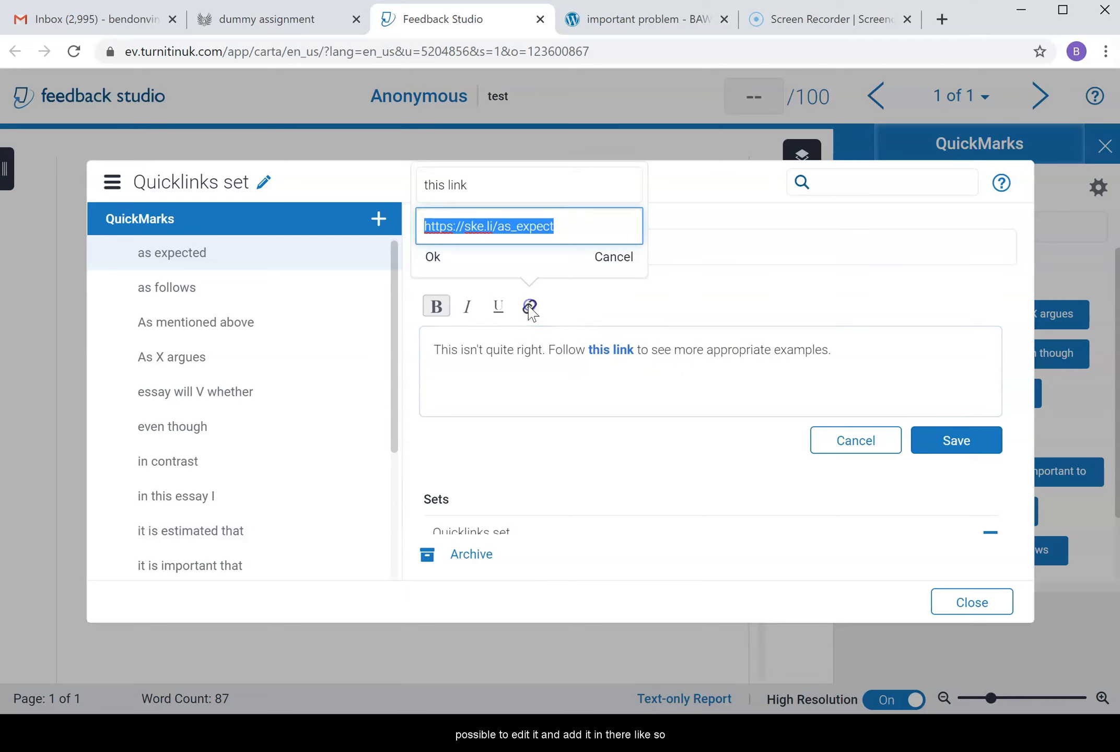
pyautogui.click(431, 258)
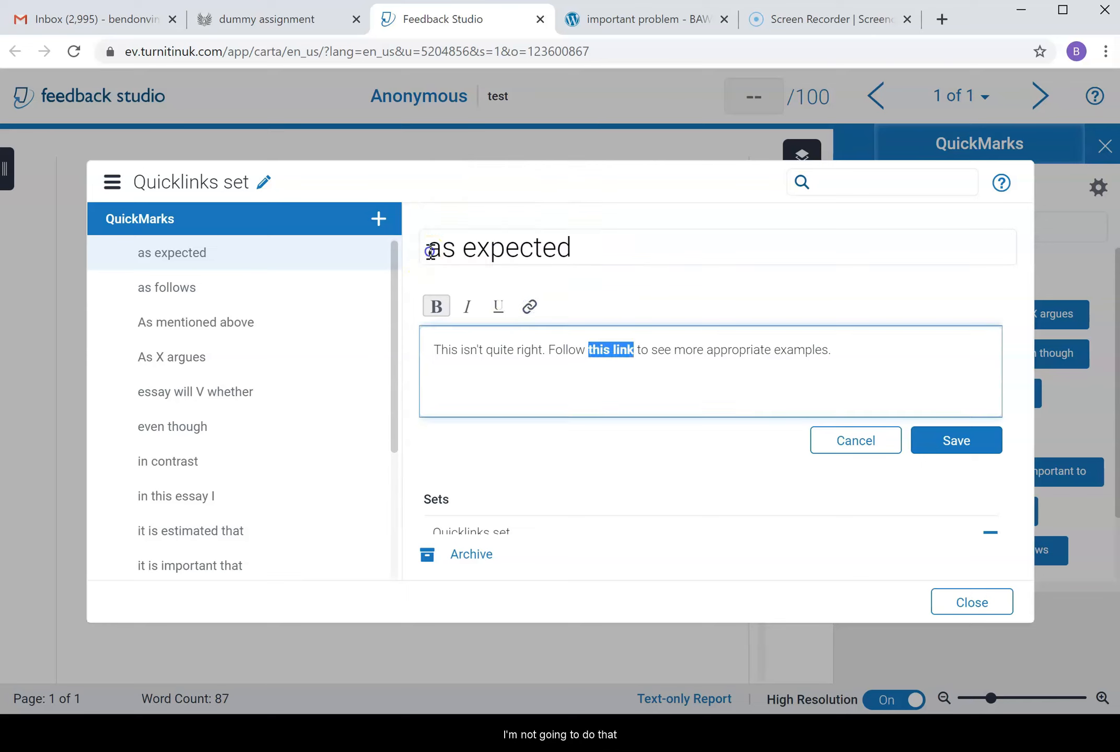
pyautogui.click(937, 385)
pyautogui.click(956, 440)
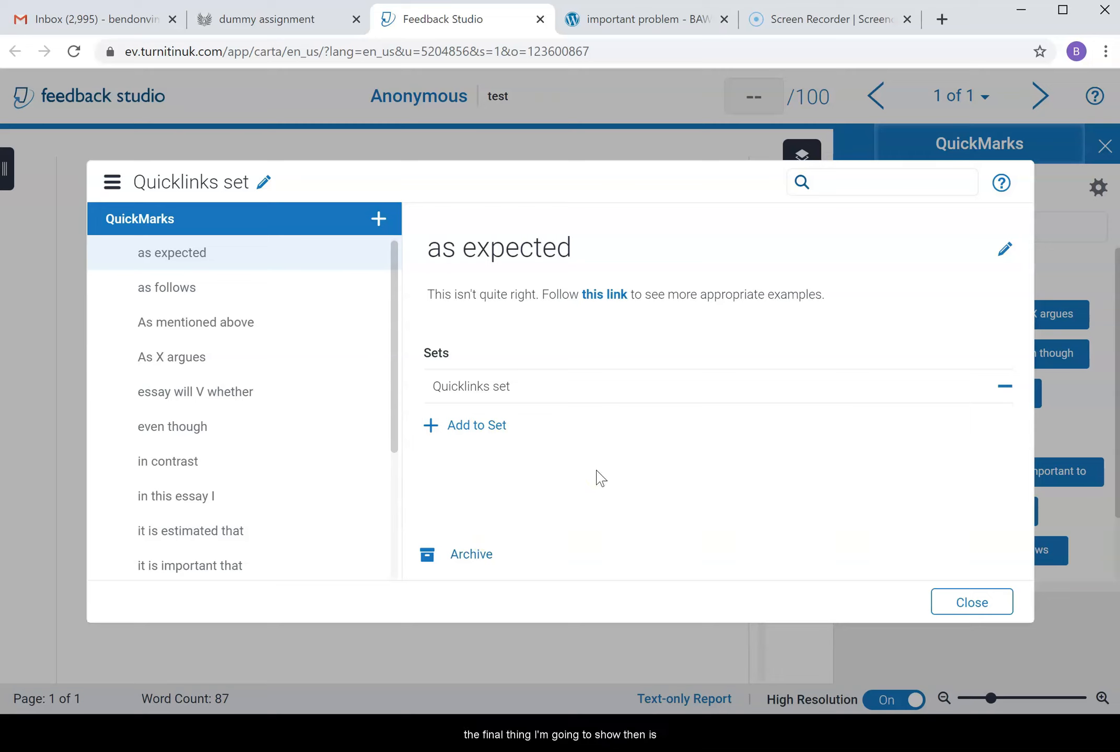
# - Close the QuickMark manager and the QuickMarks panel to view the essay's last sentence at a larger size
pyautogui.click(971, 602)
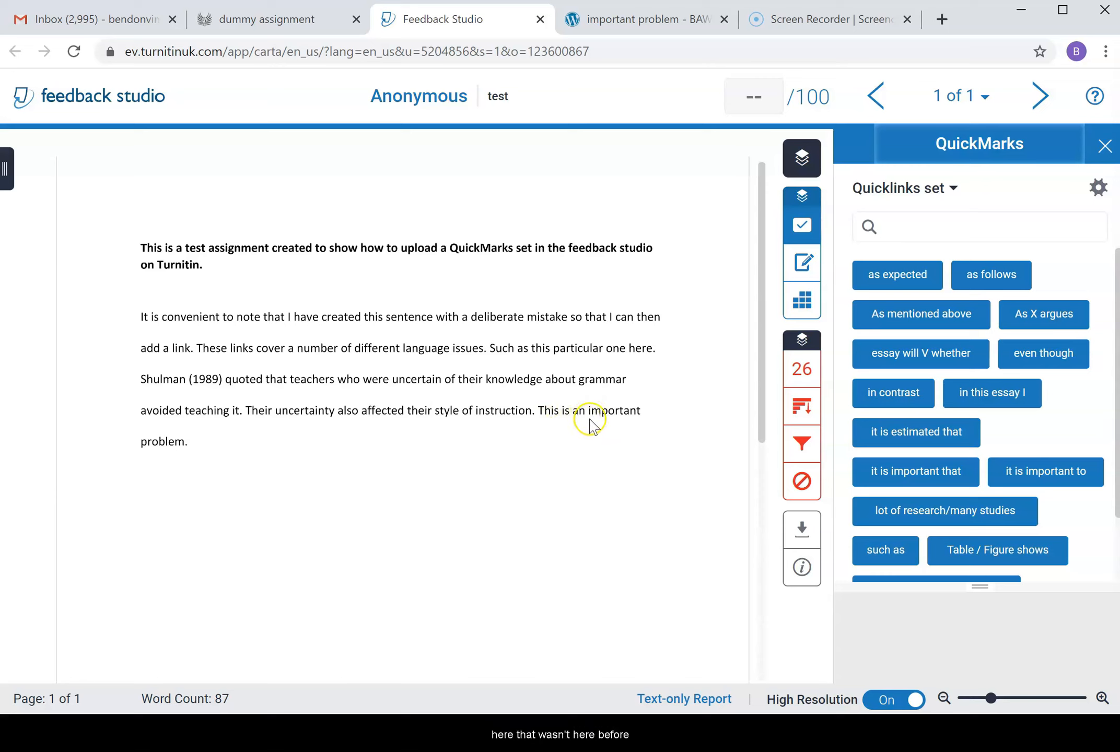
pyautogui.moveTo(588, 410); pyautogui.dragTo(624, 410)
pyautogui.click(618, 433)
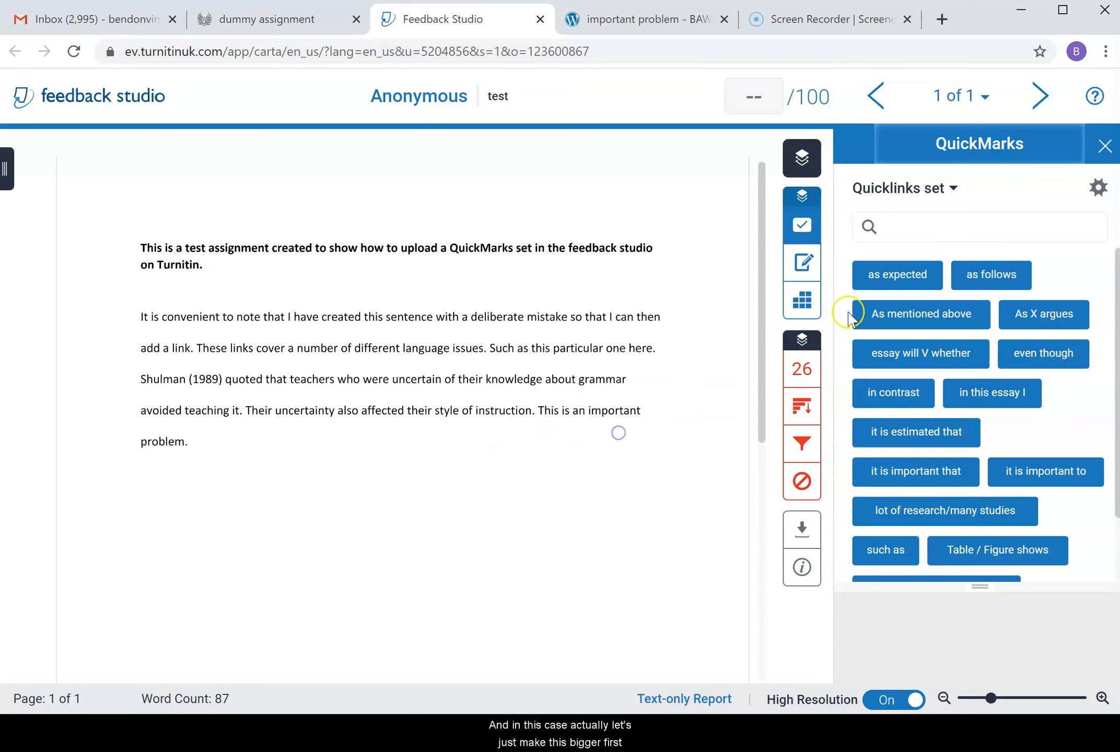
pyautogui.click(1104, 146)
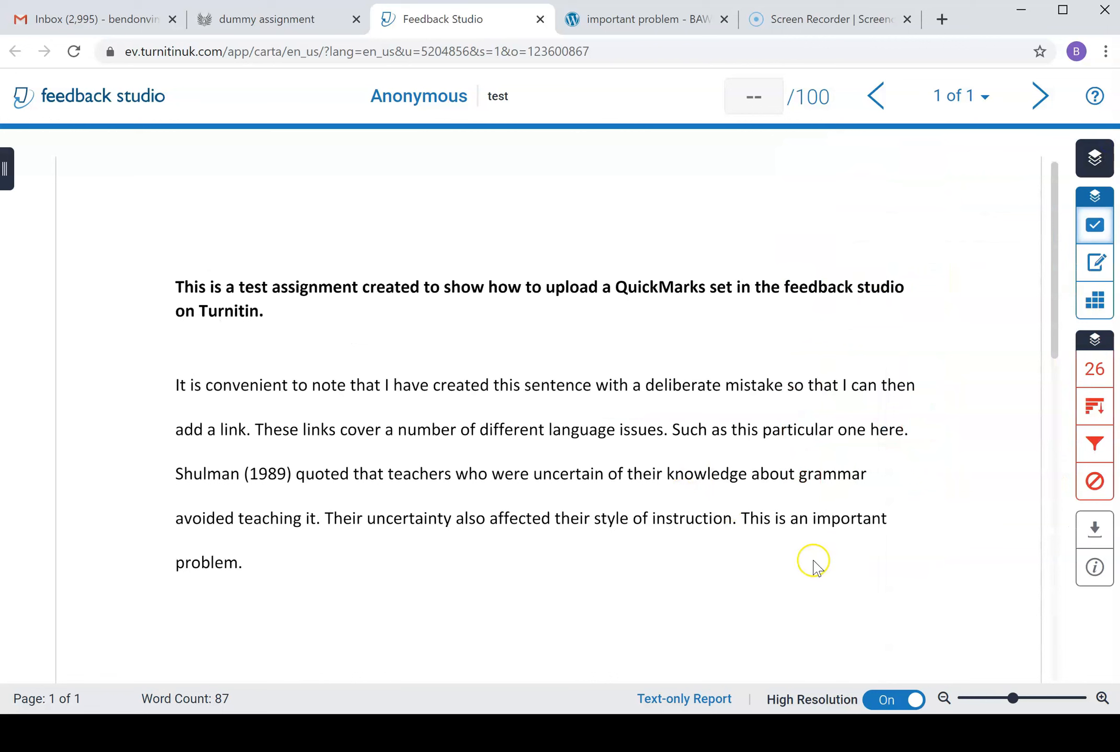
pyautogui.scroll(2, 775, 538)
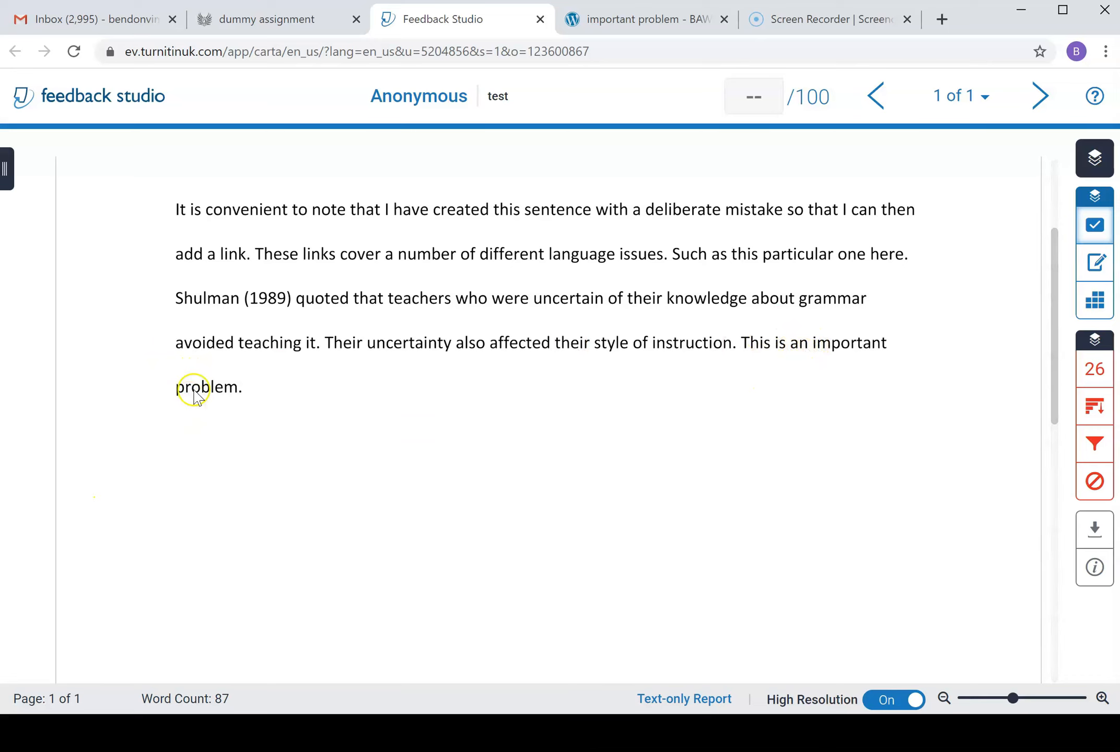
pyautogui.click(818, 349)
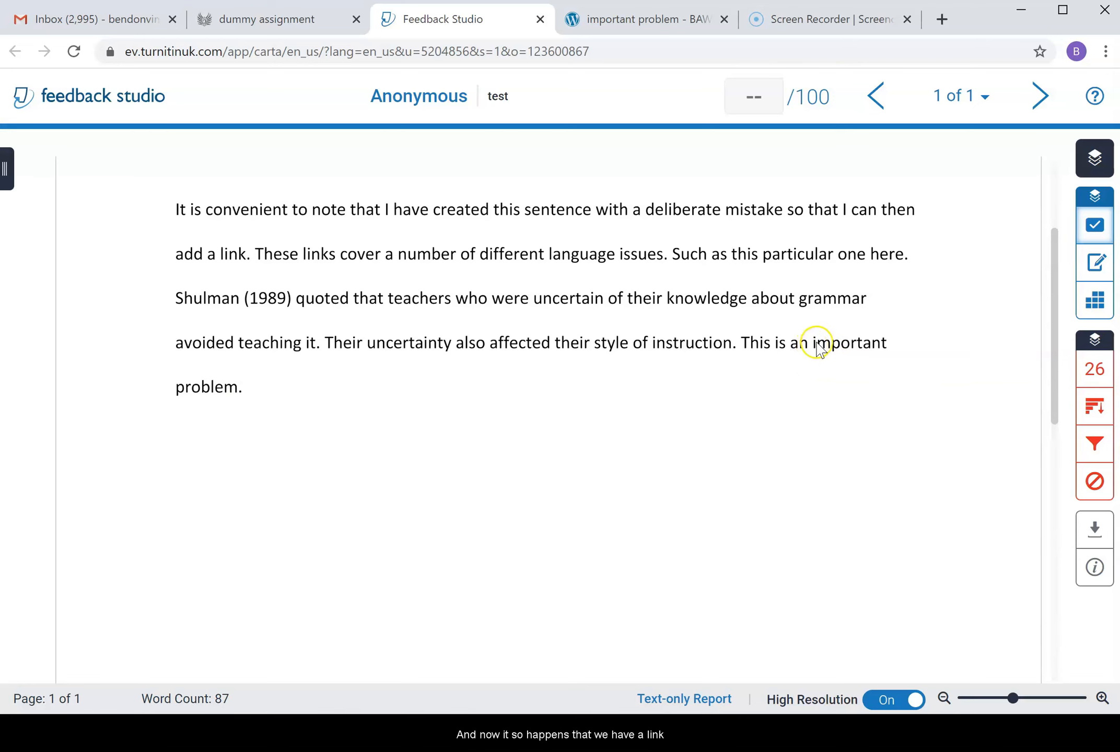
# - Open the reusable link on the BAWE Quicklinks "important problem" page and examine the adjectives used with "problem" in the concordance
pyautogui.click(610, 22)
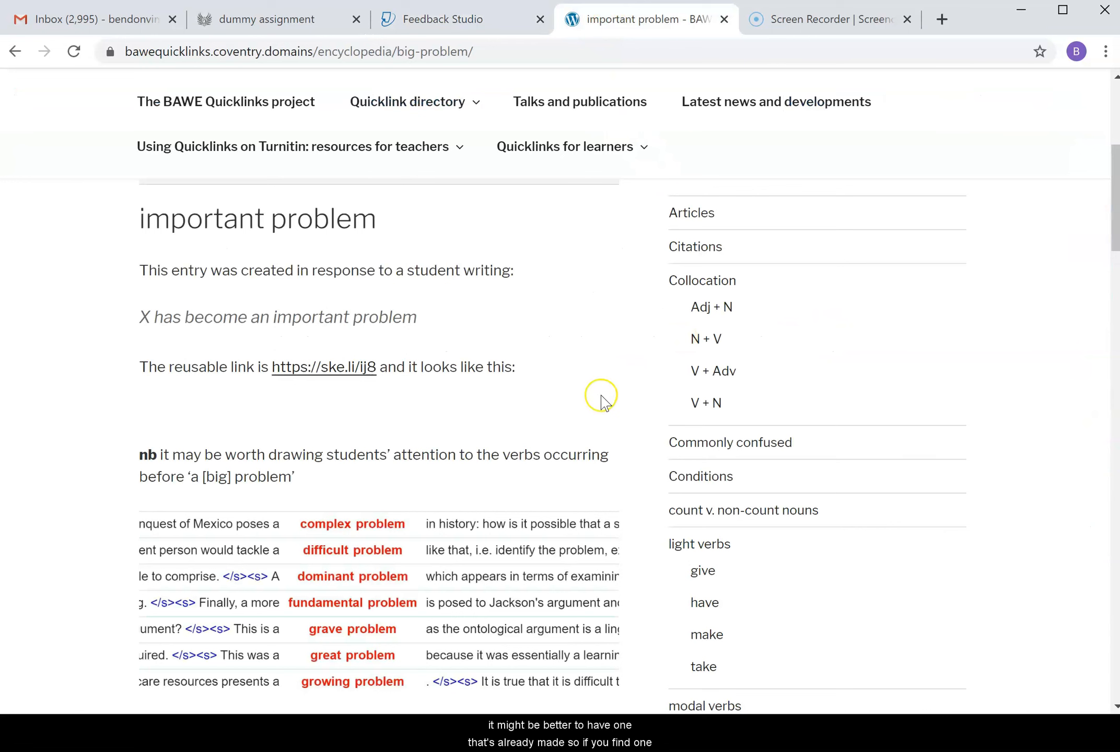
pyautogui.scroll(2, 601, 403)
pyautogui.scroll(-2, 603, 407)
pyautogui.moveTo(363, 97)
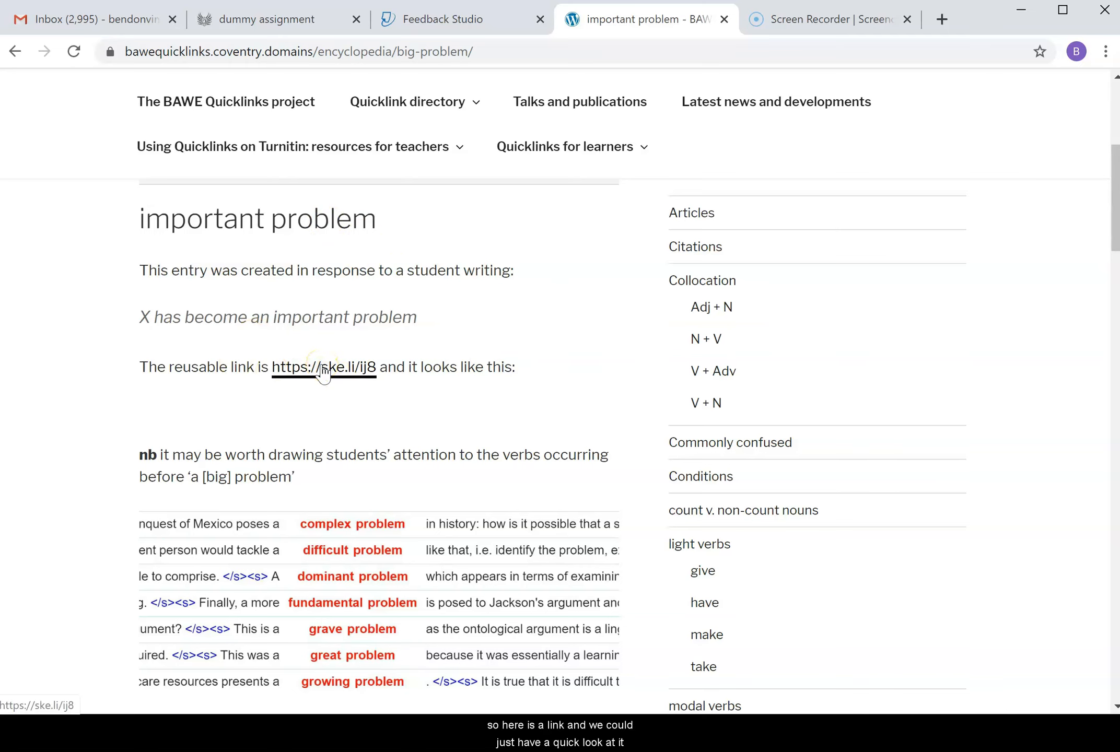
pyautogui.click(324, 369)
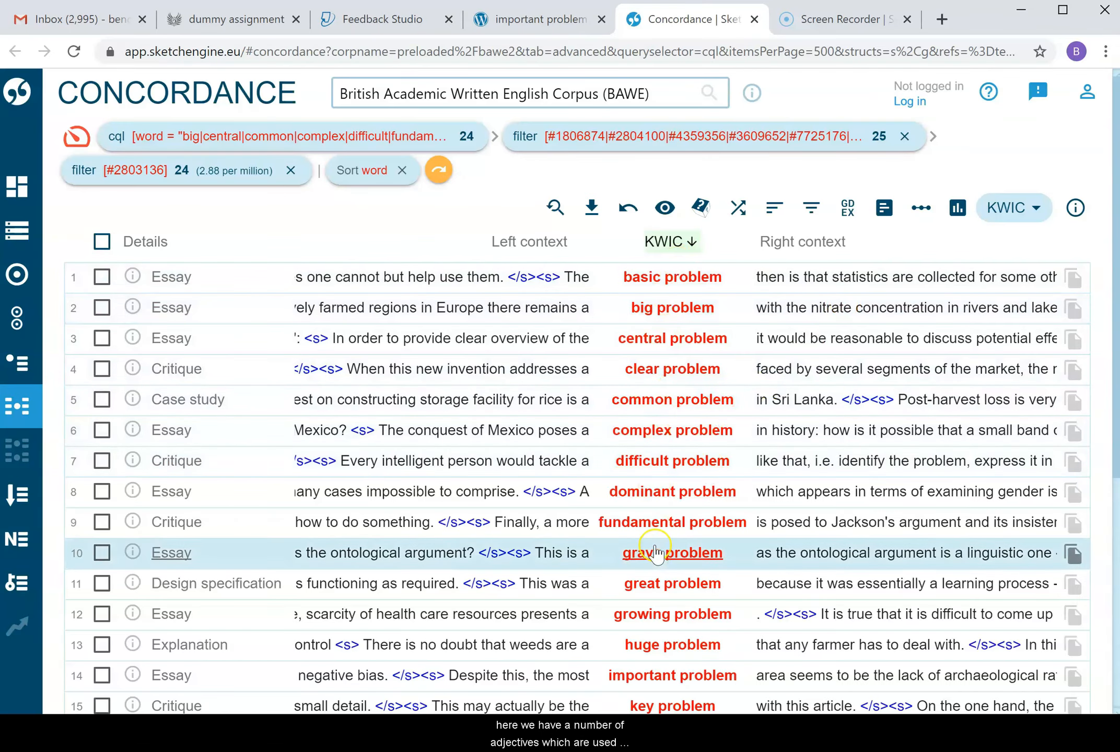
pyautogui.scroll(-3, 659, 548)
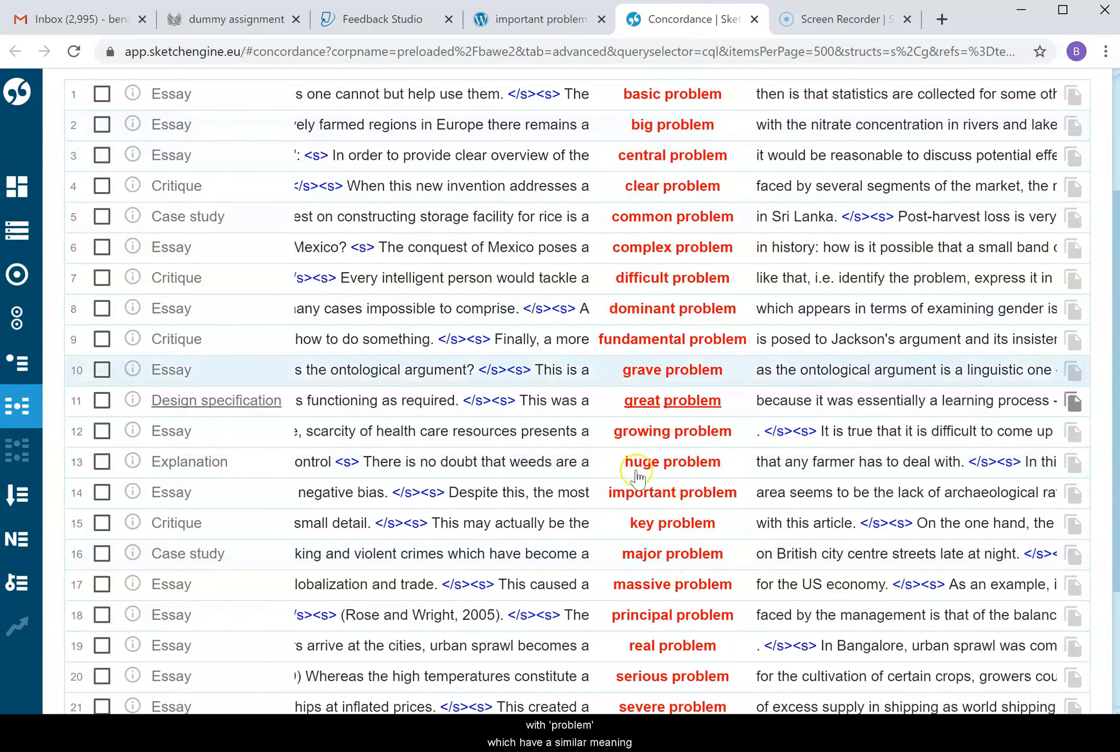
pyautogui.scroll(-3, 617, 502)
pyautogui.scroll(2, 619, 510)
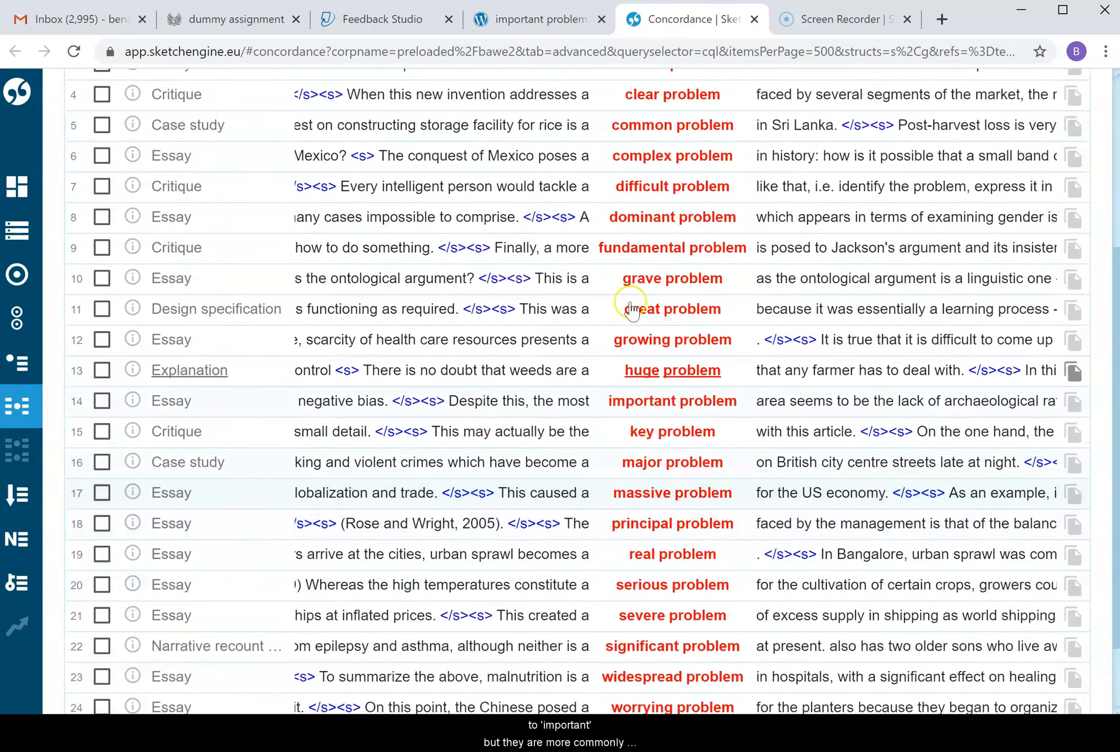
pyautogui.scroll(-2, 611, 360)
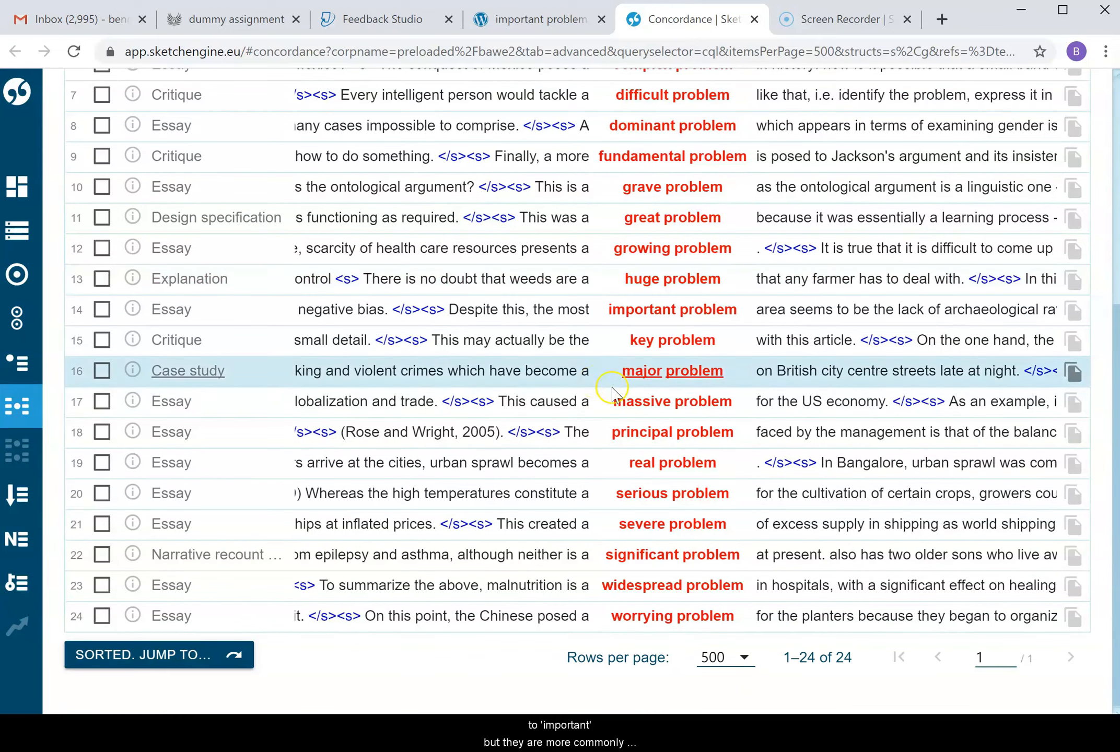
pyautogui.scroll(2, 600, 379)
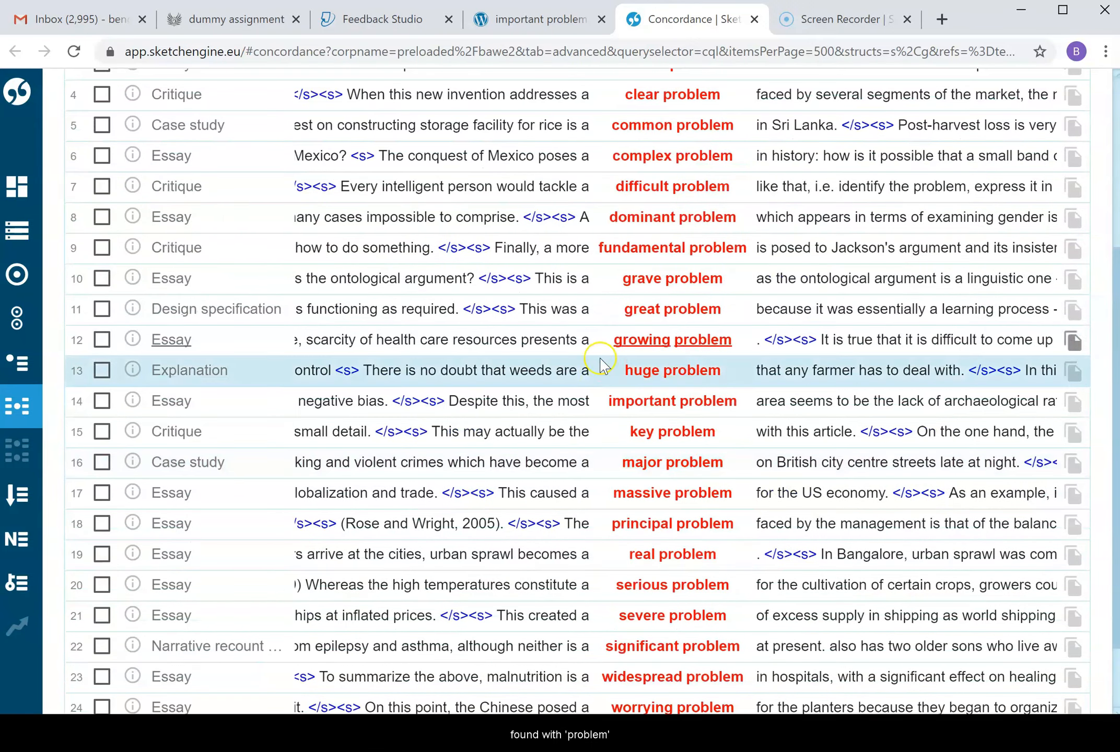
pyautogui.click(525, 20)
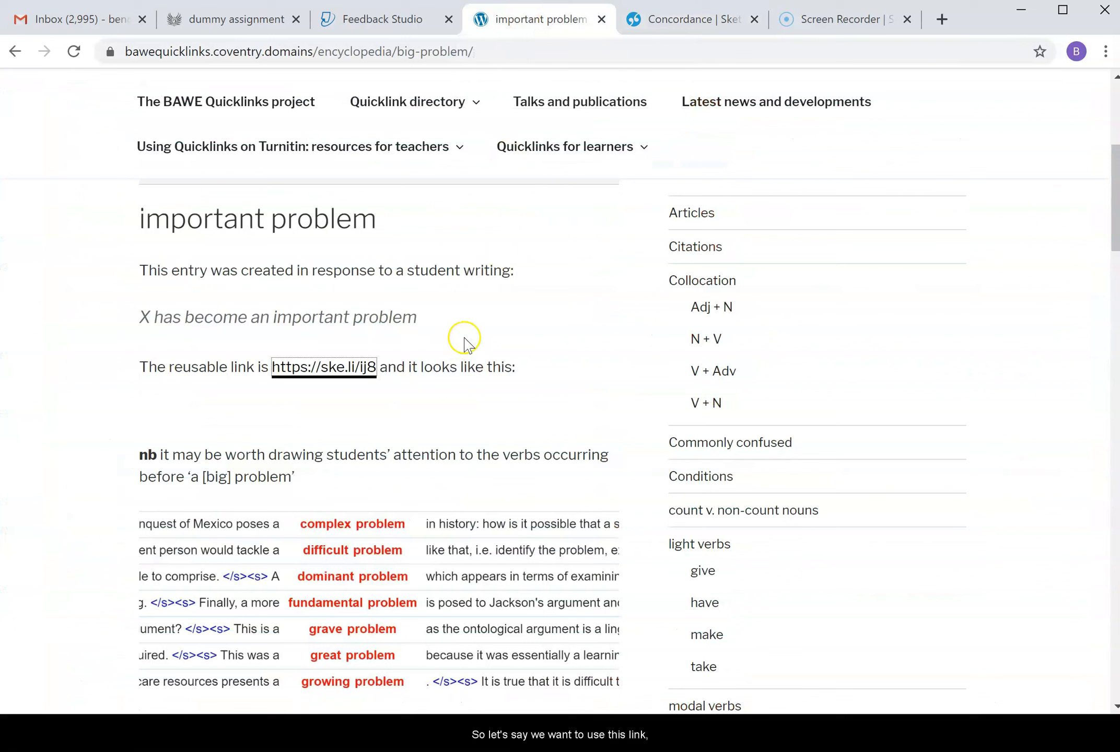
pyautogui.rightClick(319, 369)
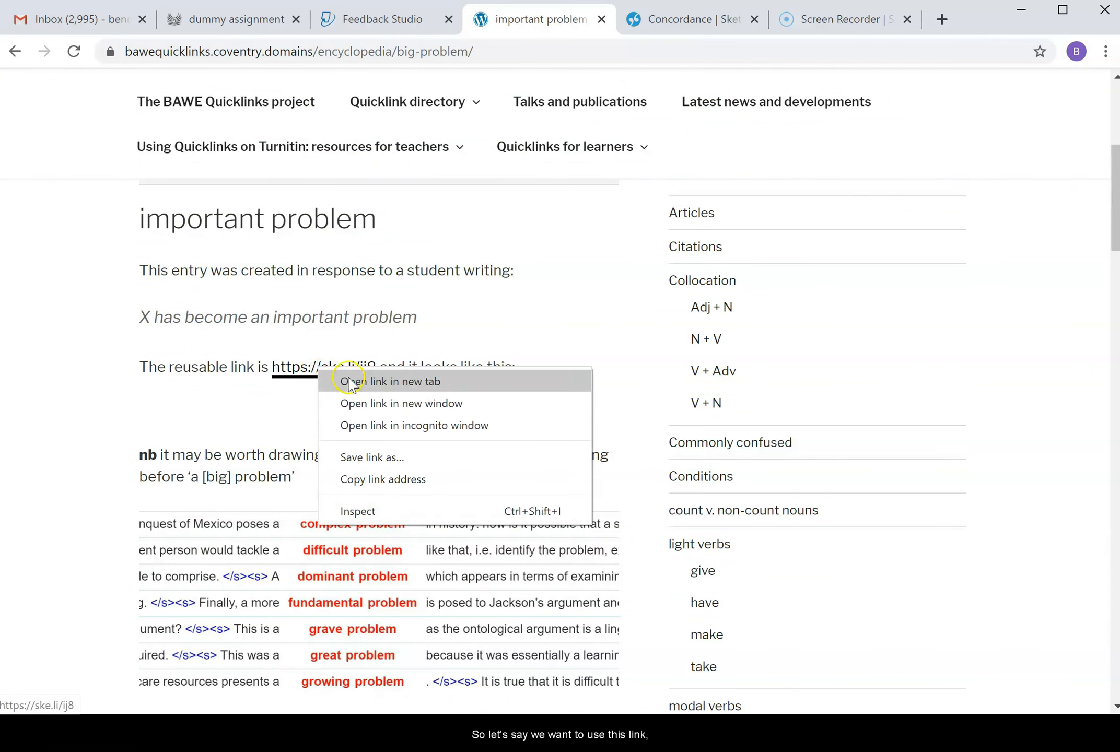
pyautogui.click(391, 480)
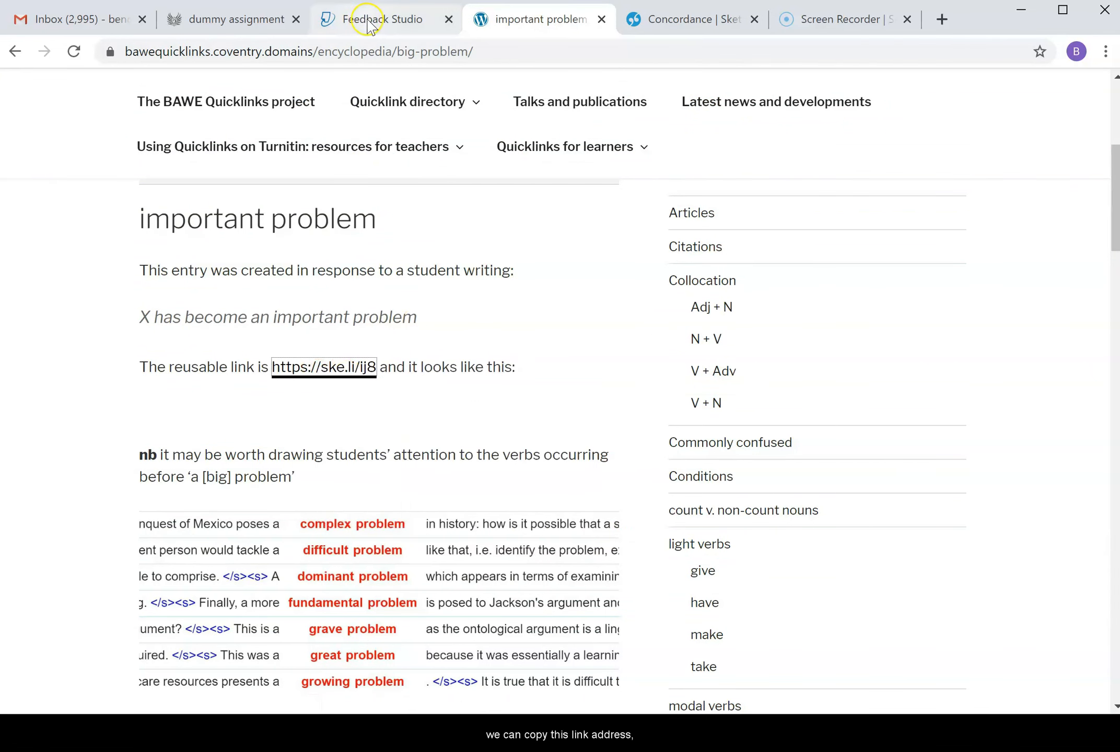
# - In Feedback Studio, comment on "important": "This isn't an adjective that is normally found with problem. See here for some suggestions.", with "problem" in italics
pyautogui.click(437, 19)
pyautogui.moveTo(813, 344); pyautogui.dragTo(887, 349)
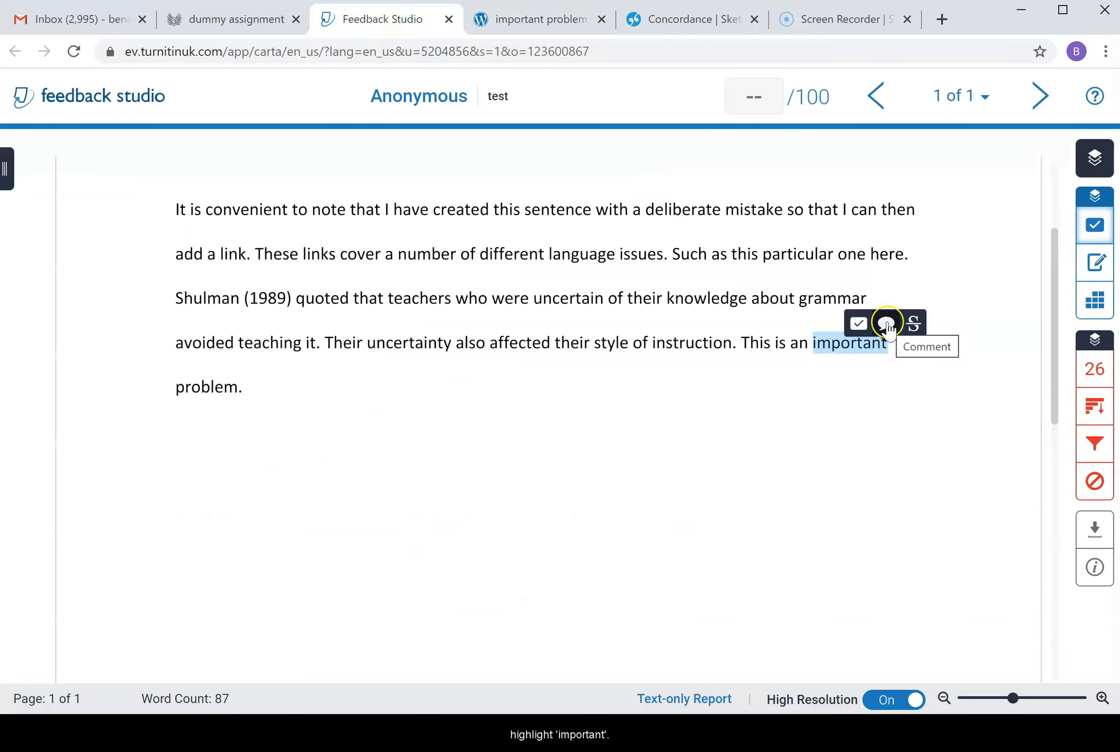
pyautogui.click(886, 324)
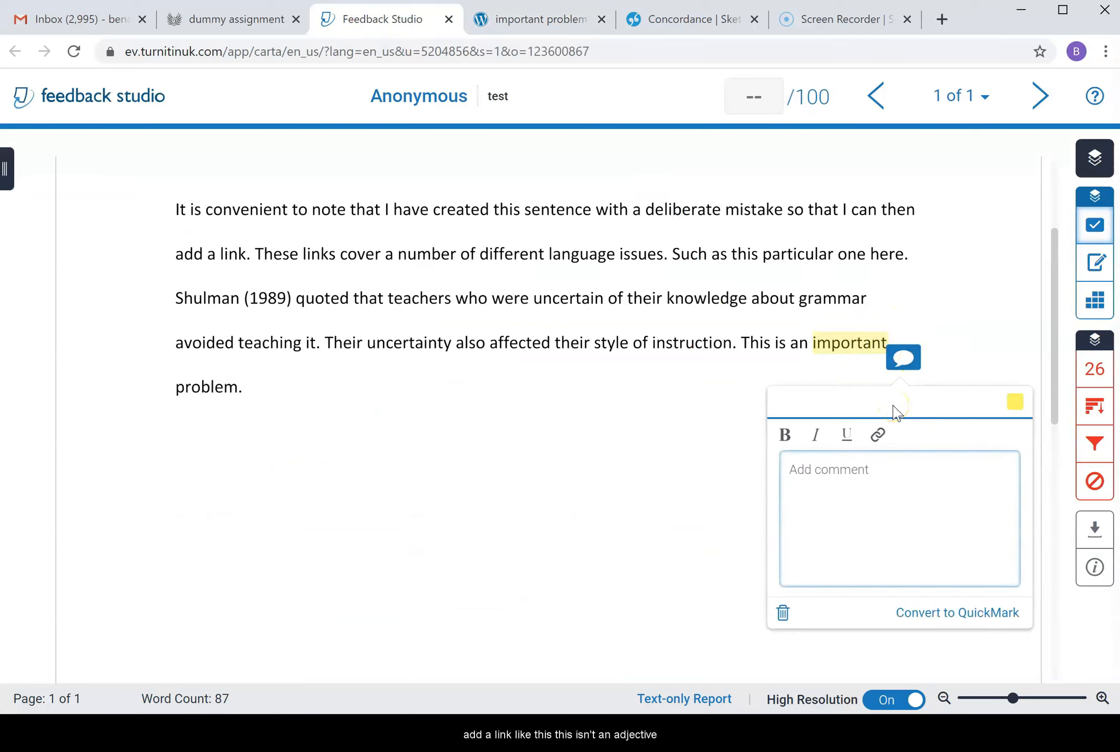
pyautogui.write('Thi')
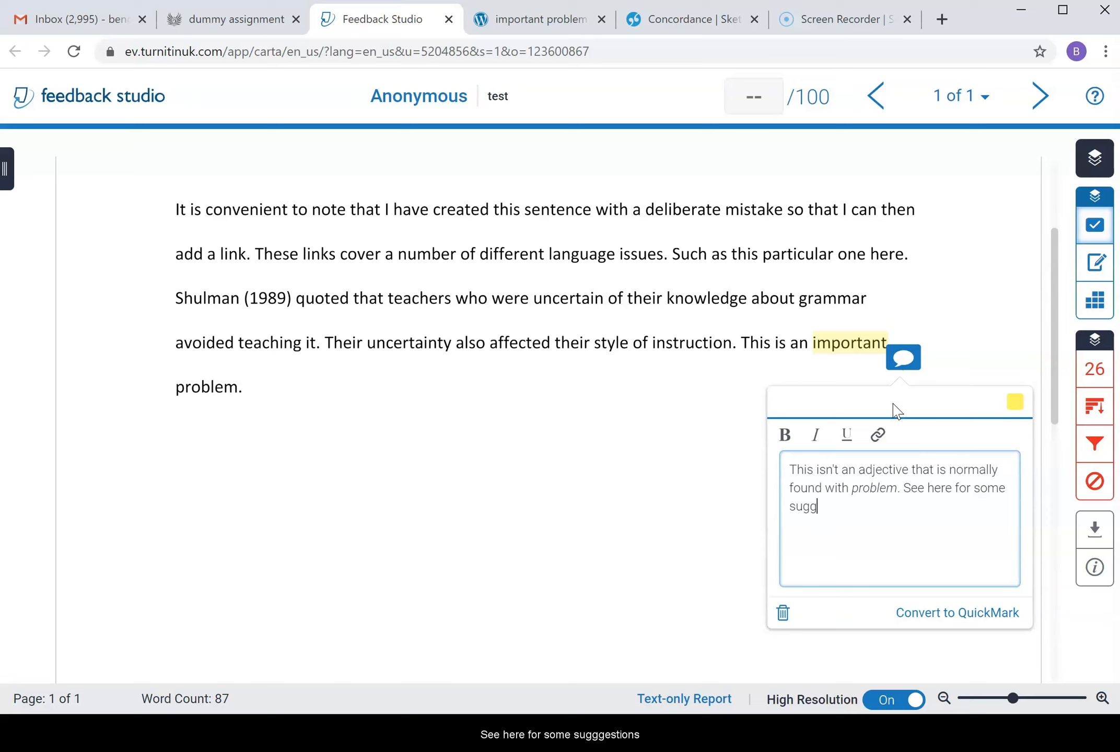
pyautogui.press('BackSpace')
pyautogui.press('BackSpace')
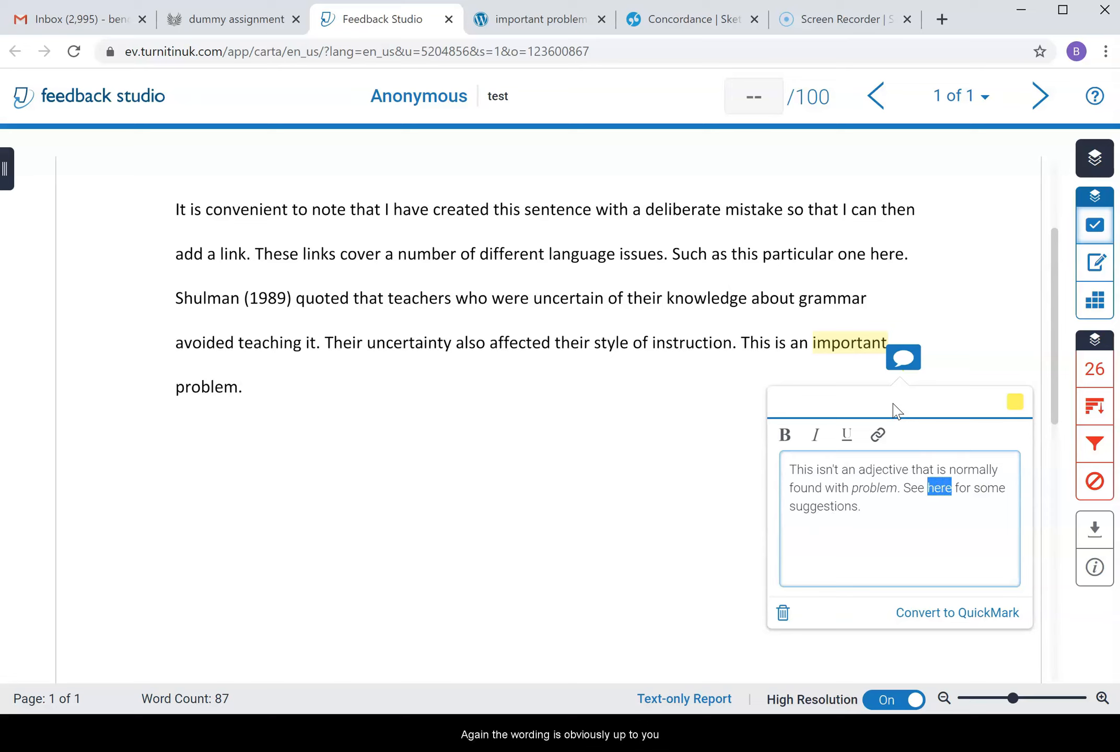
# - Link the word "here" in the comment to the copied address and make it bold
pyautogui.click(878, 436)
pyautogui.hotkey('ctrl', 'v')
pyautogui.click(779, 385)
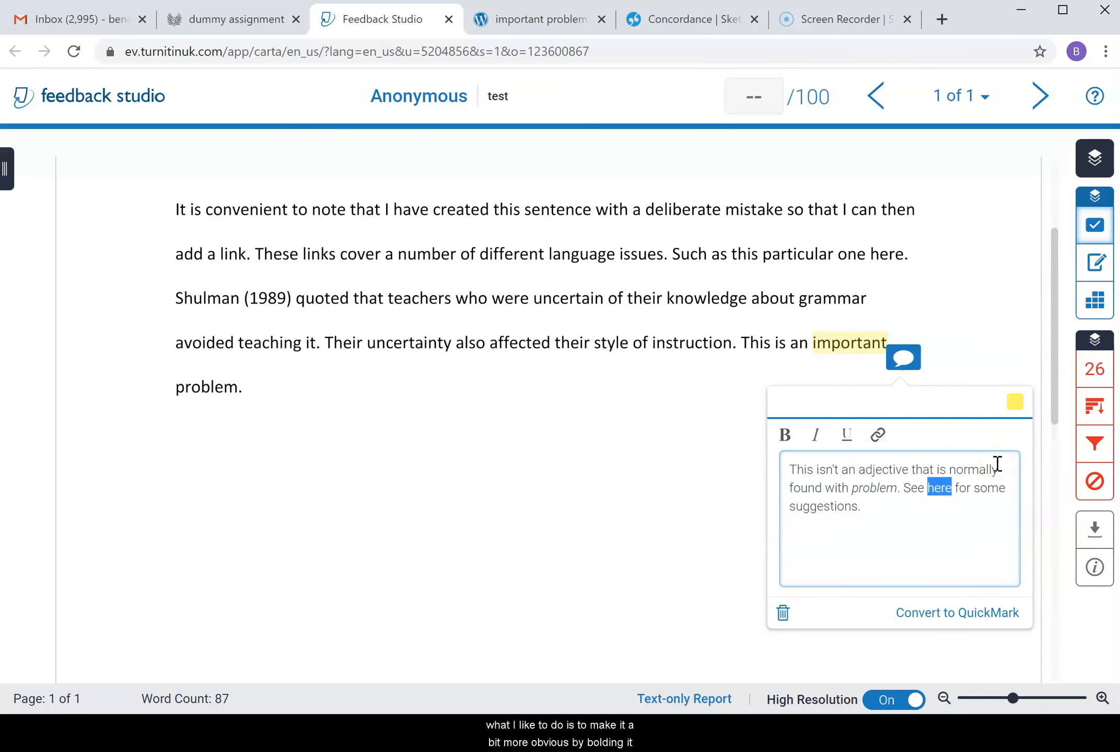
pyautogui.click(786, 439)
pyautogui.click(895, 522)
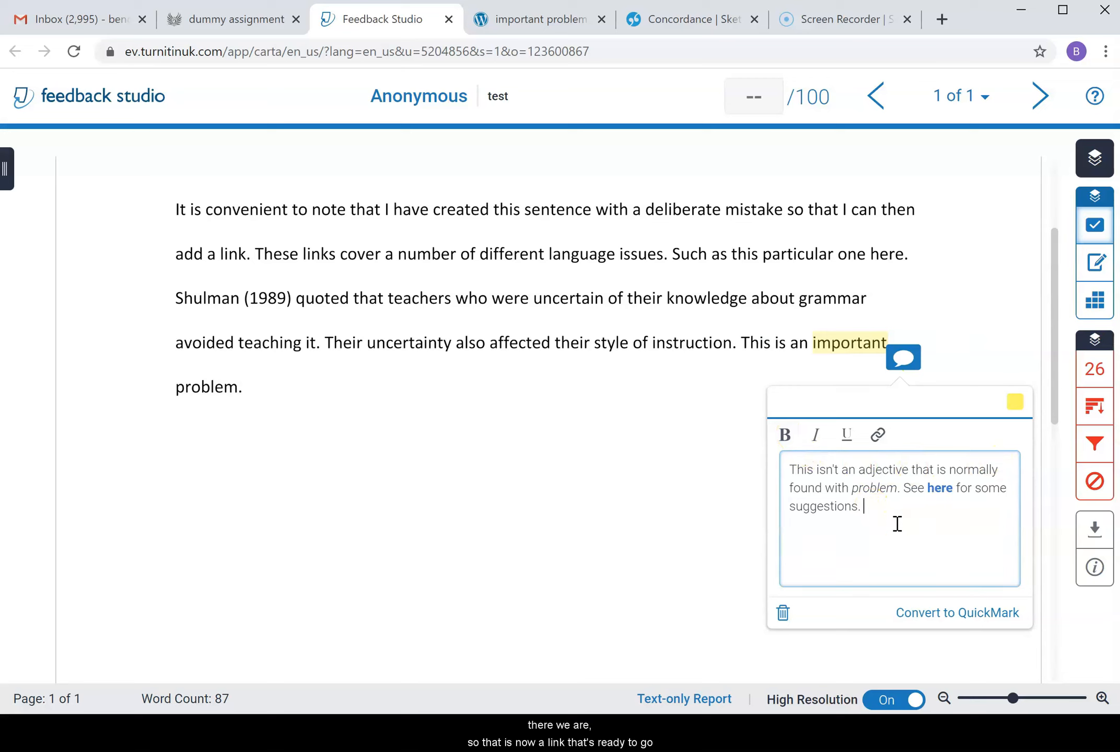
# - Convert the comment on "important" to a QuickMark in the Quicklinks set, with a title beginning "big p"
pyautogui.click(932, 618)
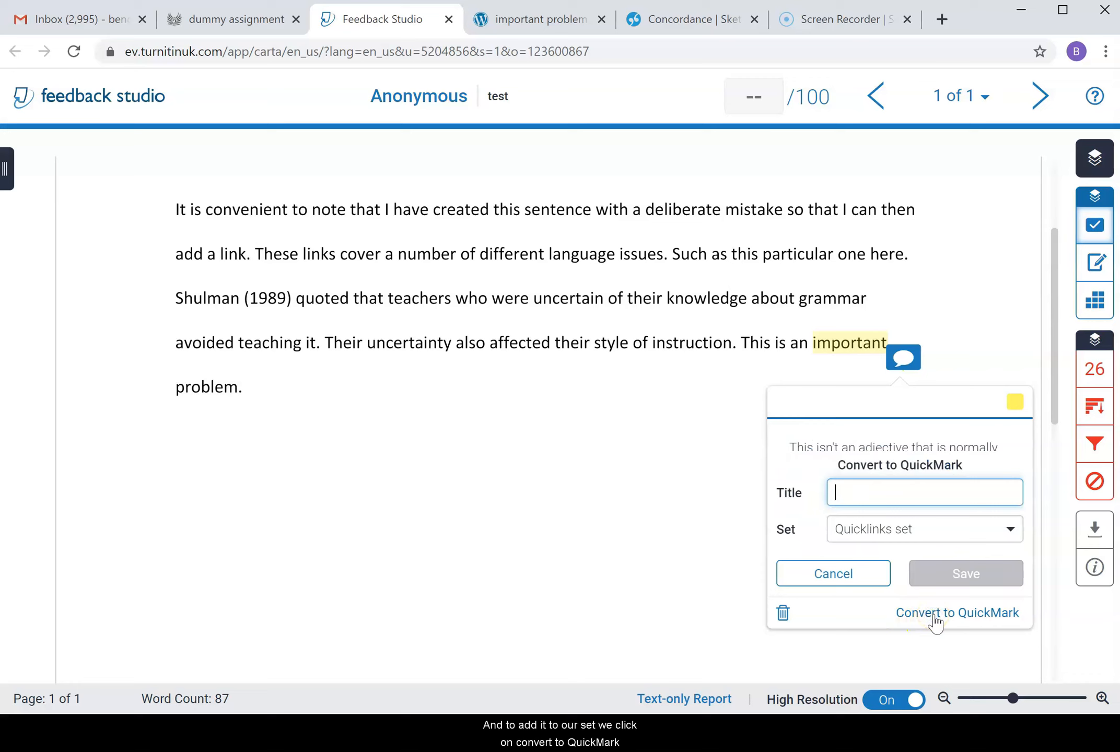
pyautogui.write('big p')
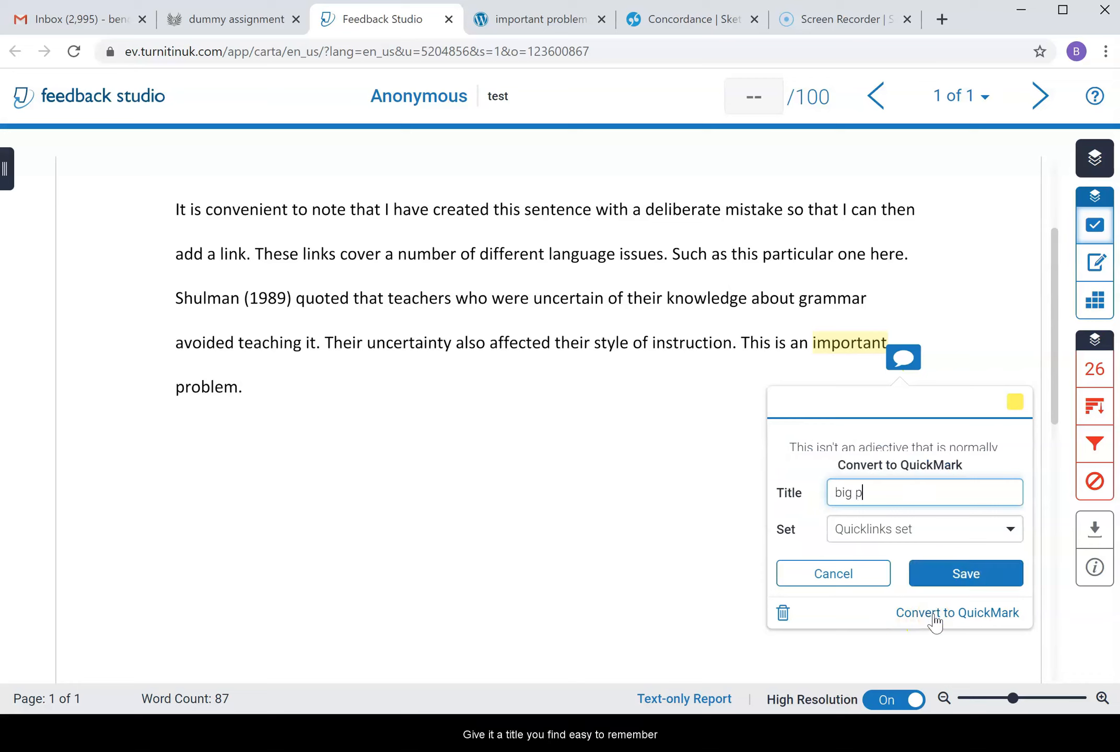